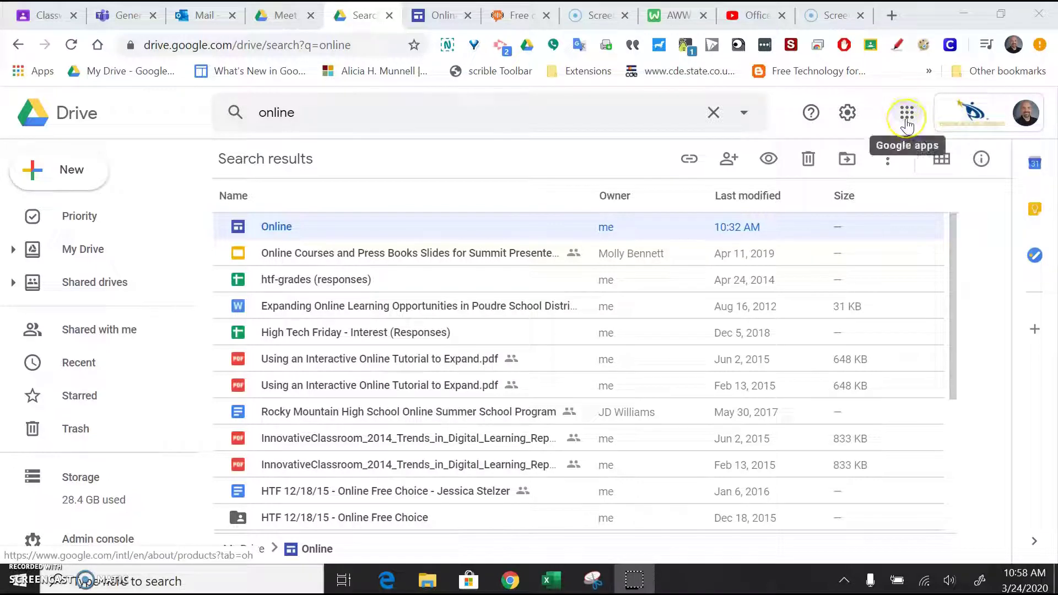
- Open Google Meet from the Google apps available in Drive
left_click(906, 125)
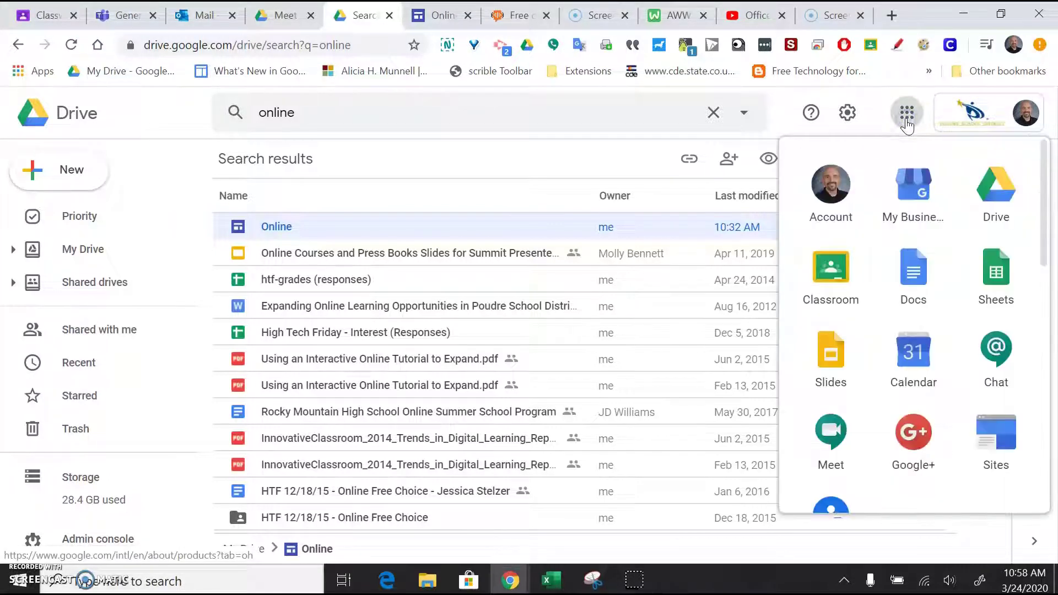
left_click(829, 433)
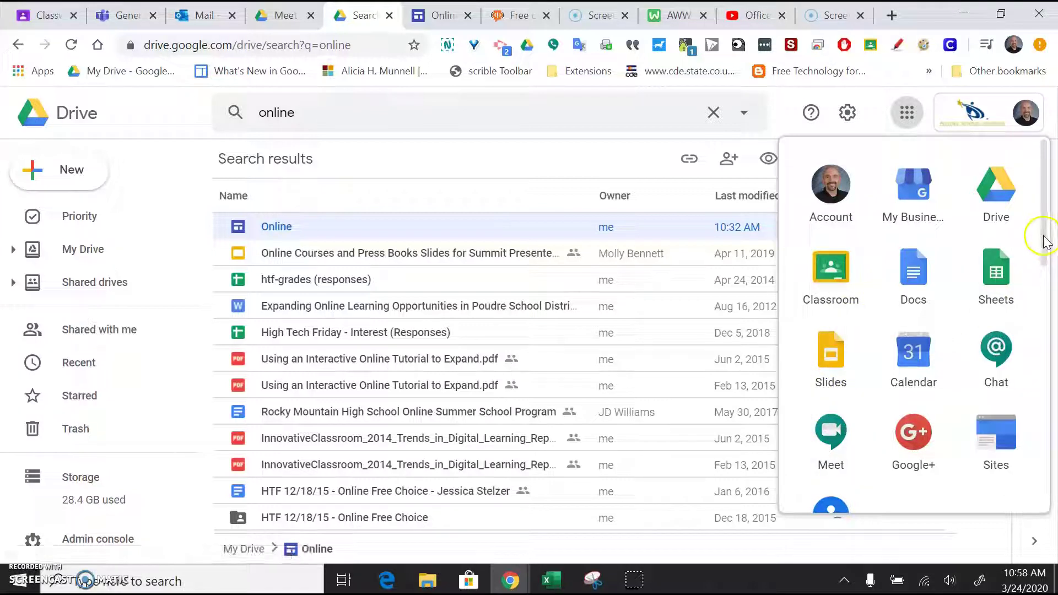
left_click_drag(1041, 236, 1040, 259)
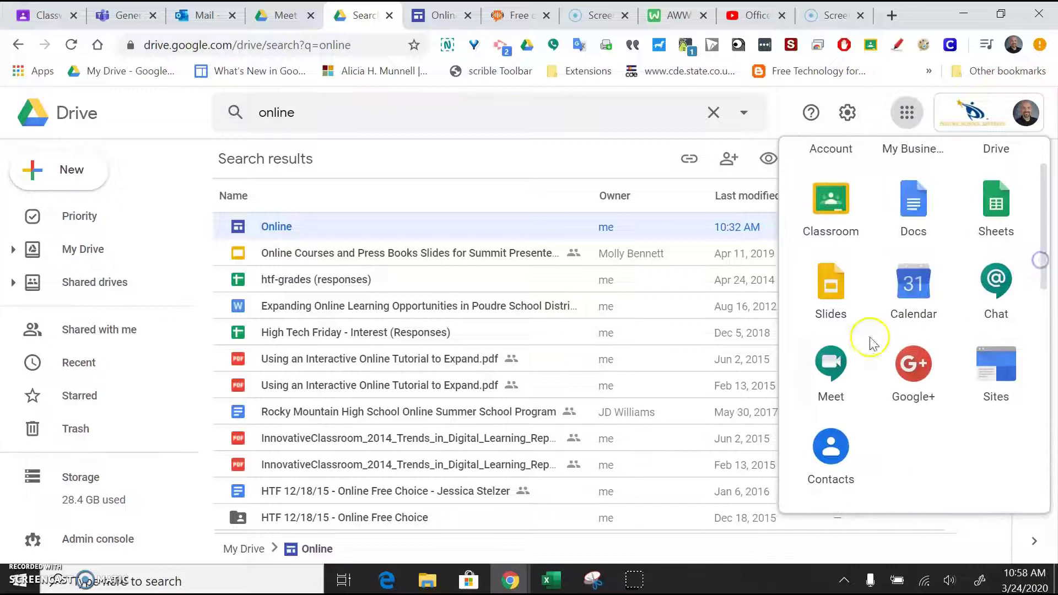
left_click(832, 368)
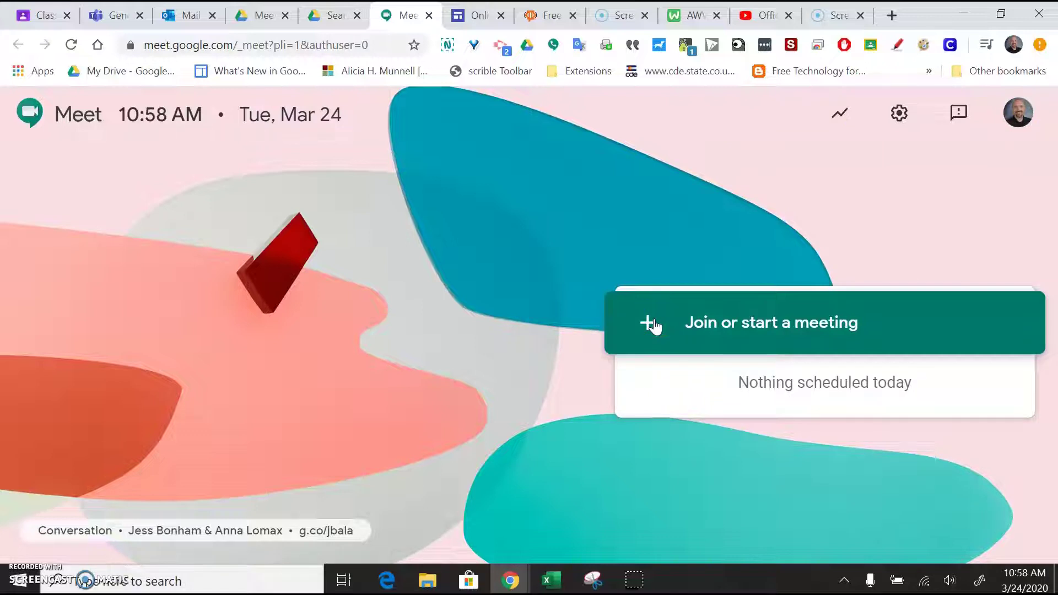
- Start a new meeting with the nickname 3-24meeting and join it
left_click(654, 326)
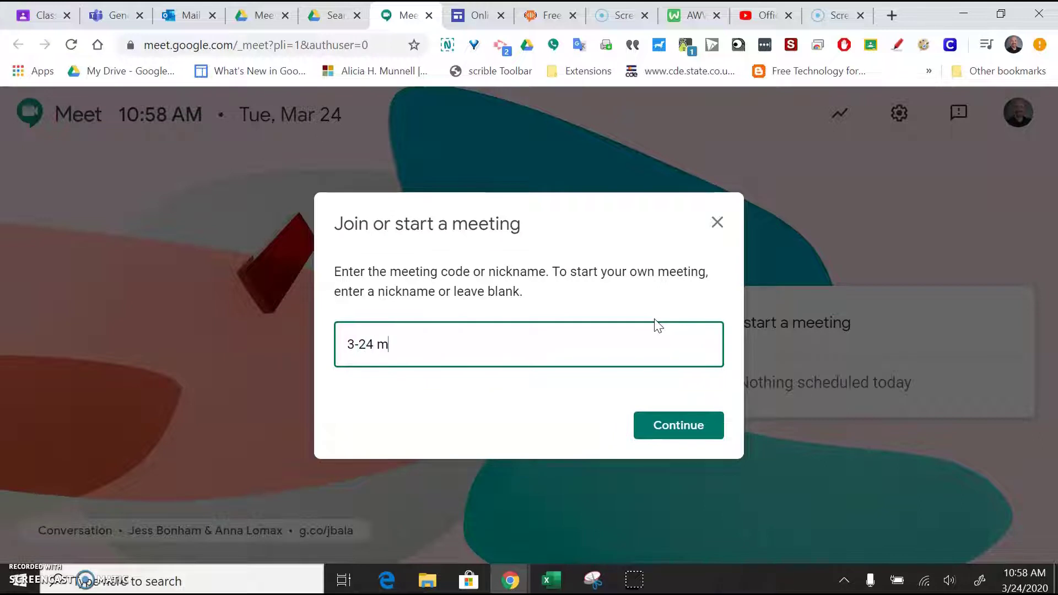
left_click(676, 412)
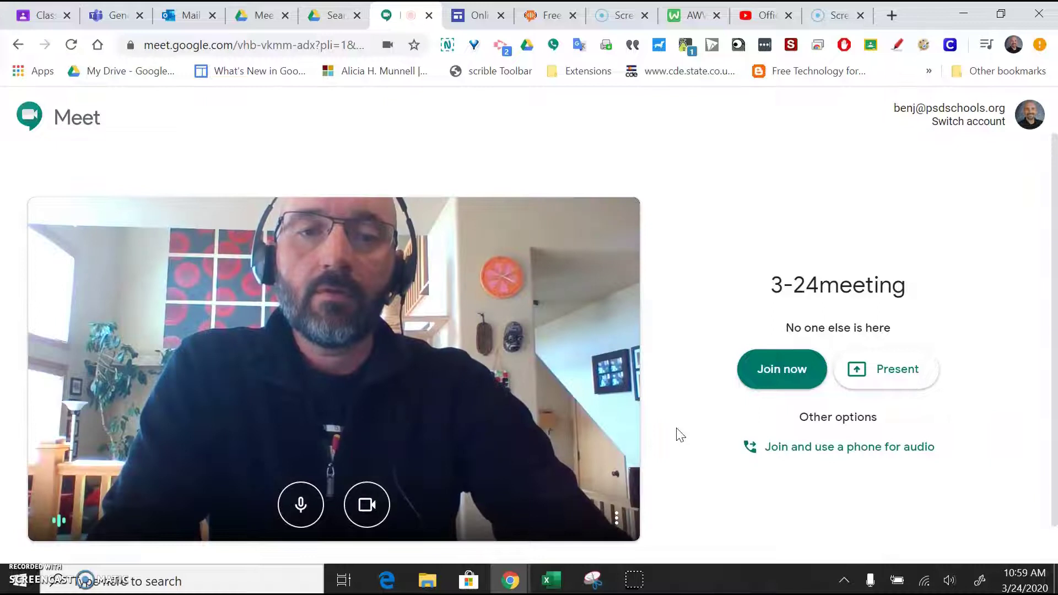
left_click(774, 381)
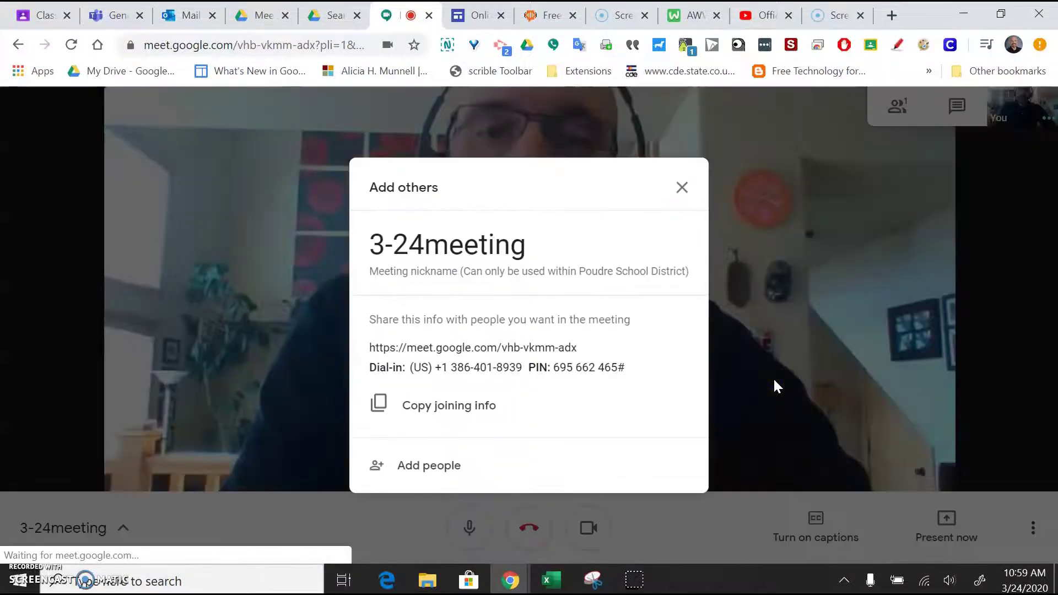
- View the options for inviting people to the meeting, and close them without adding anyone
left_click(443, 468)
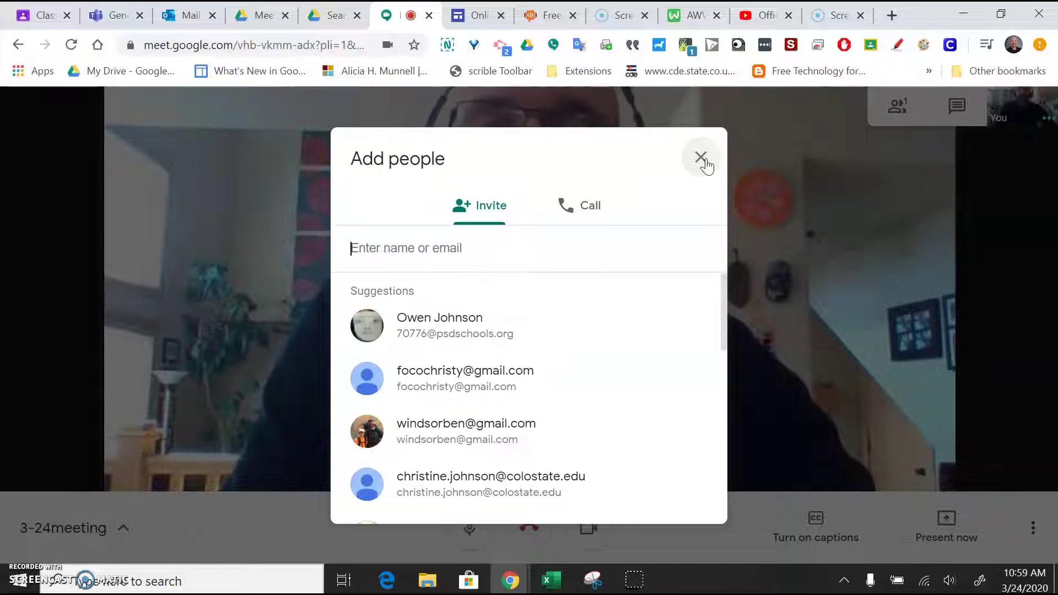
left_click(700, 160)
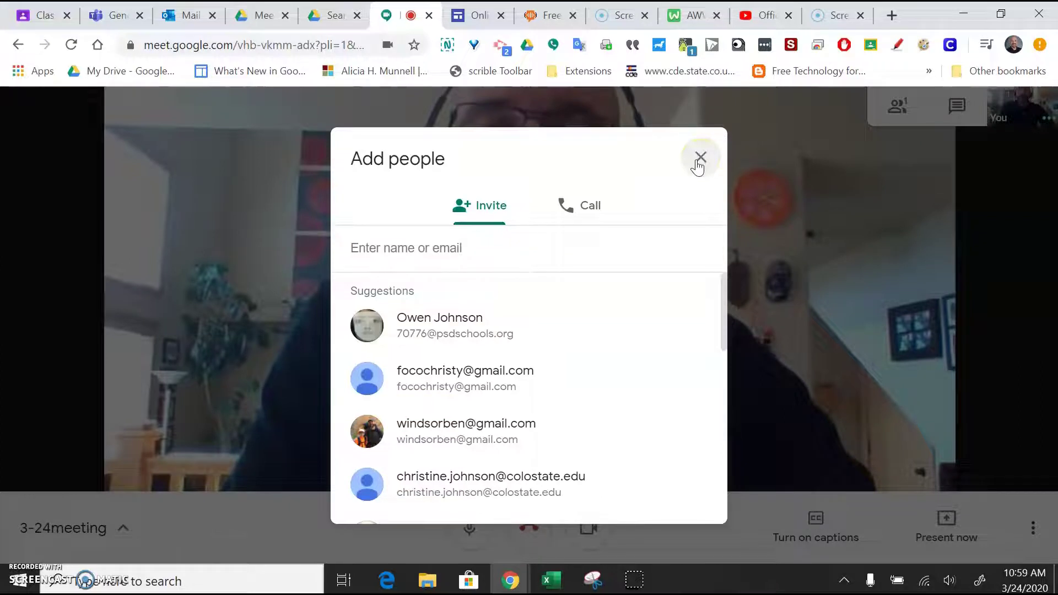
left_click(700, 159)
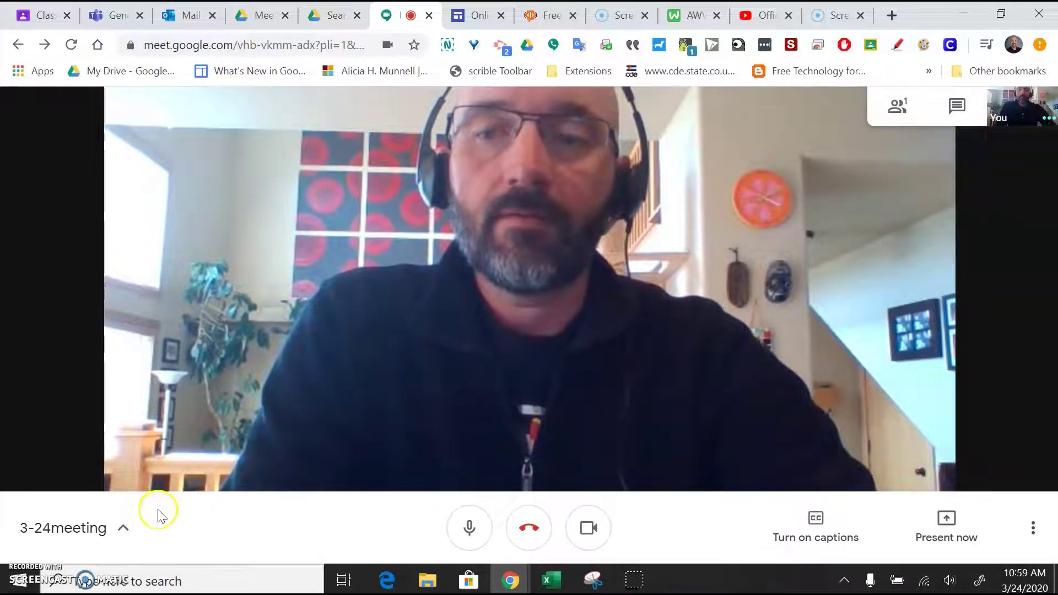
- Copy the joining info from the 3-24meeting details and close the details
left_click(120, 526)
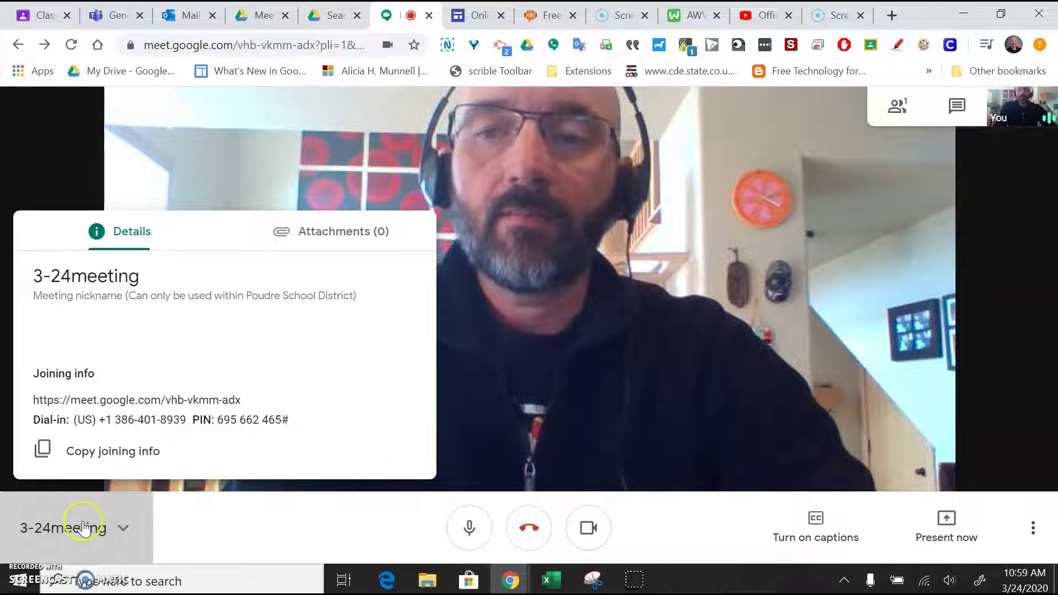
left_click(122, 453)
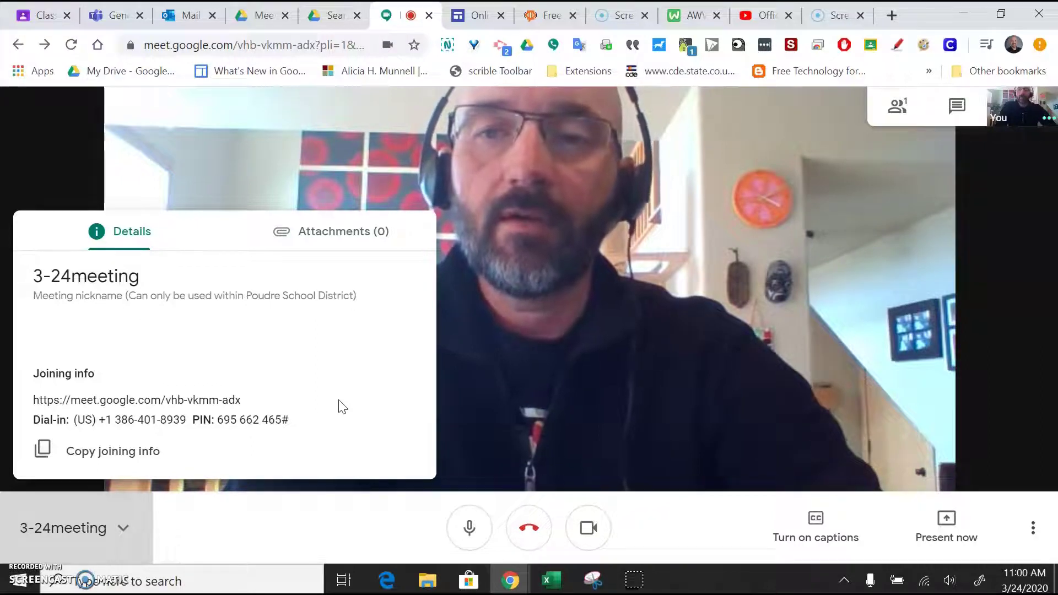
left_click(992, 307)
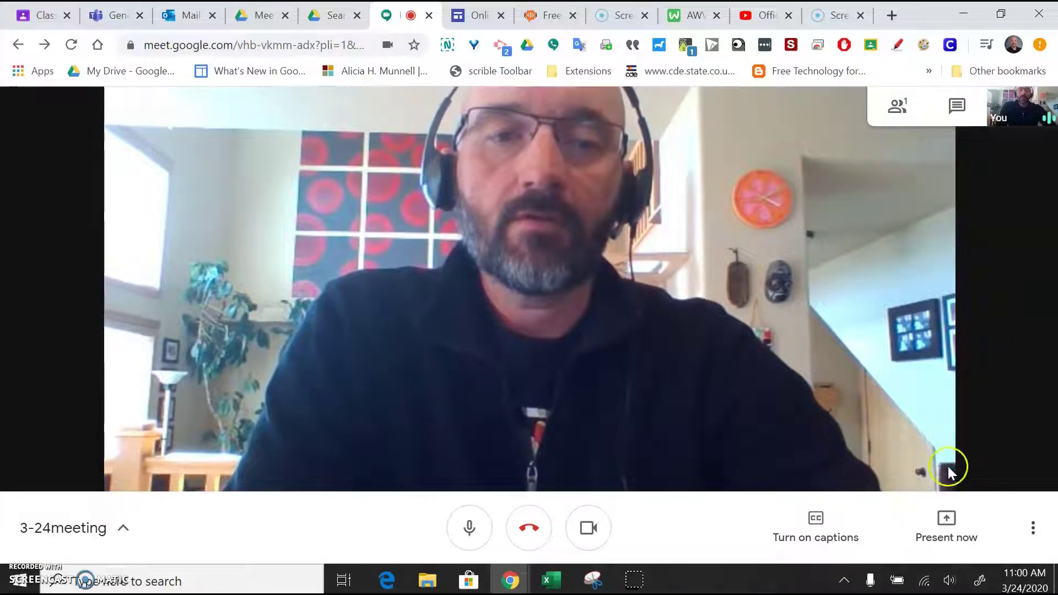
- Start recording the meeting and accept the participant consent notice
left_click(1034, 530)
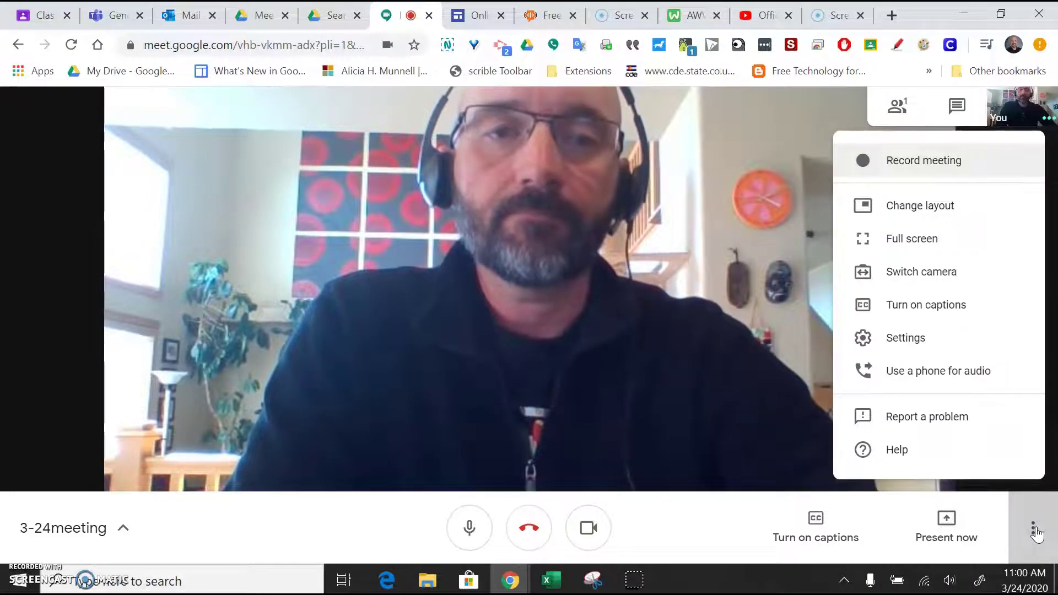
left_click(945, 166)
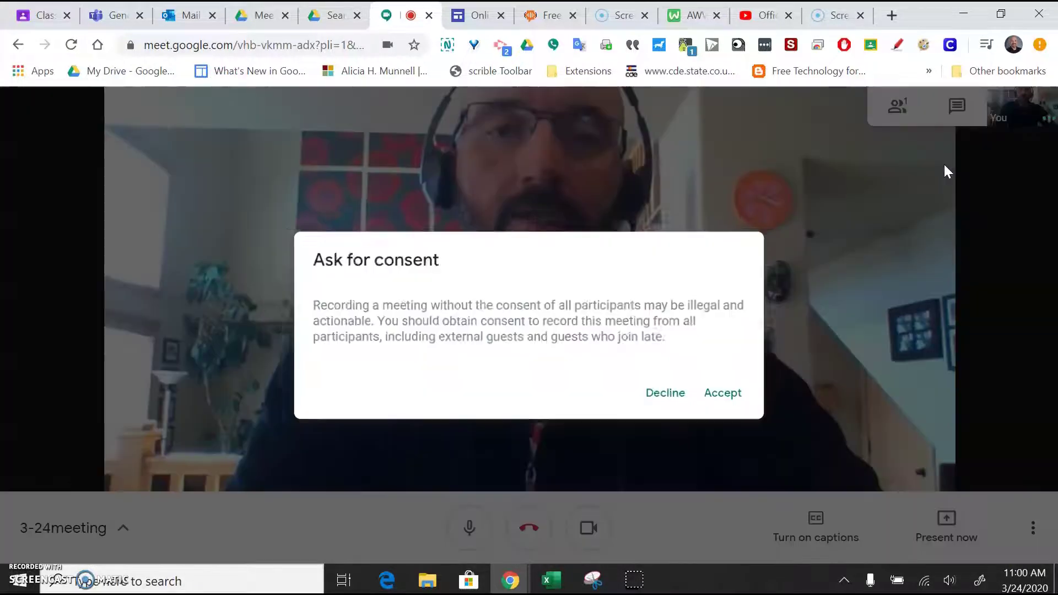
left_click(737, 398)
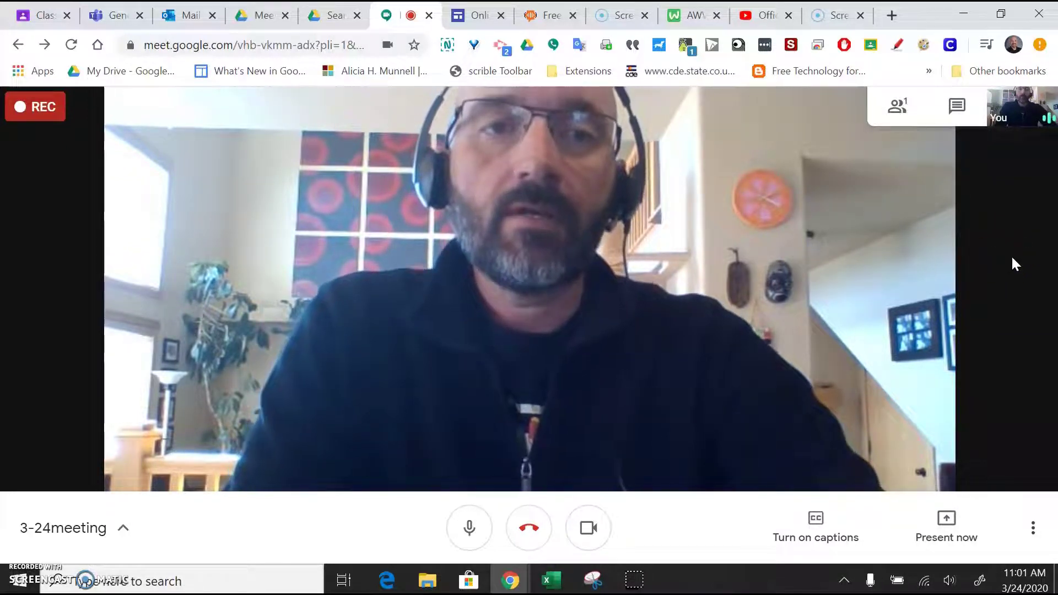
- Send the chat message "Ask questions here." to everyone in the meeting and close the chat
right_click(959, 110)
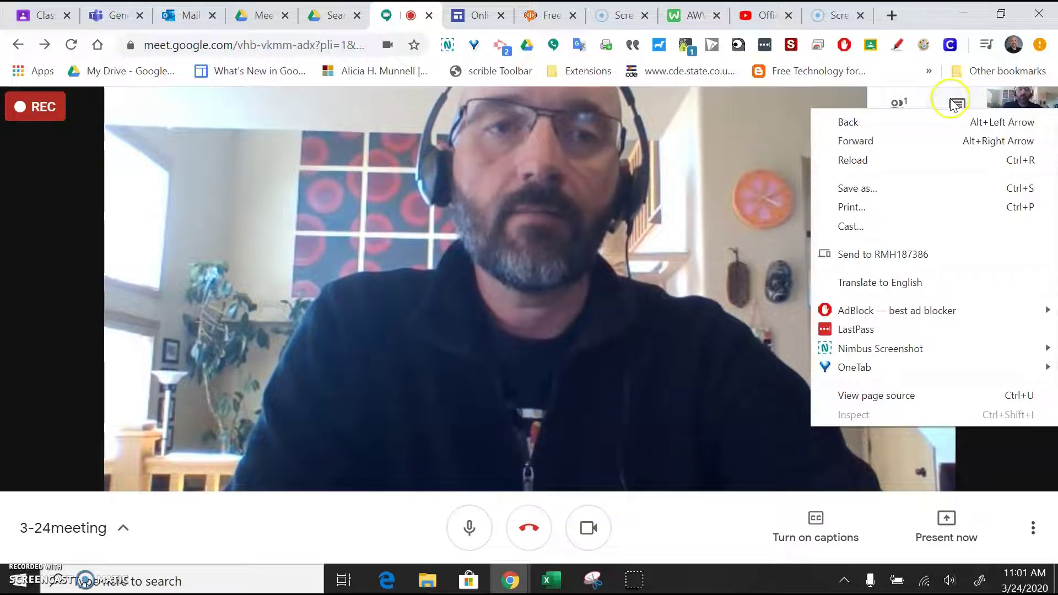
left_click(957, 104)
left_click(957, 104)
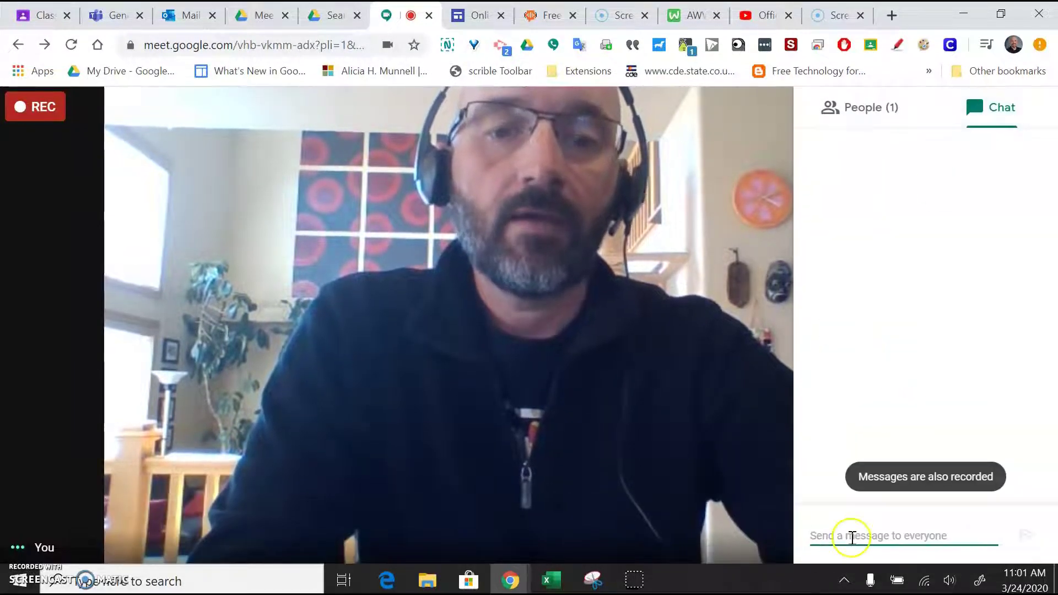
left_click(850, 536)
type("Ask questions")
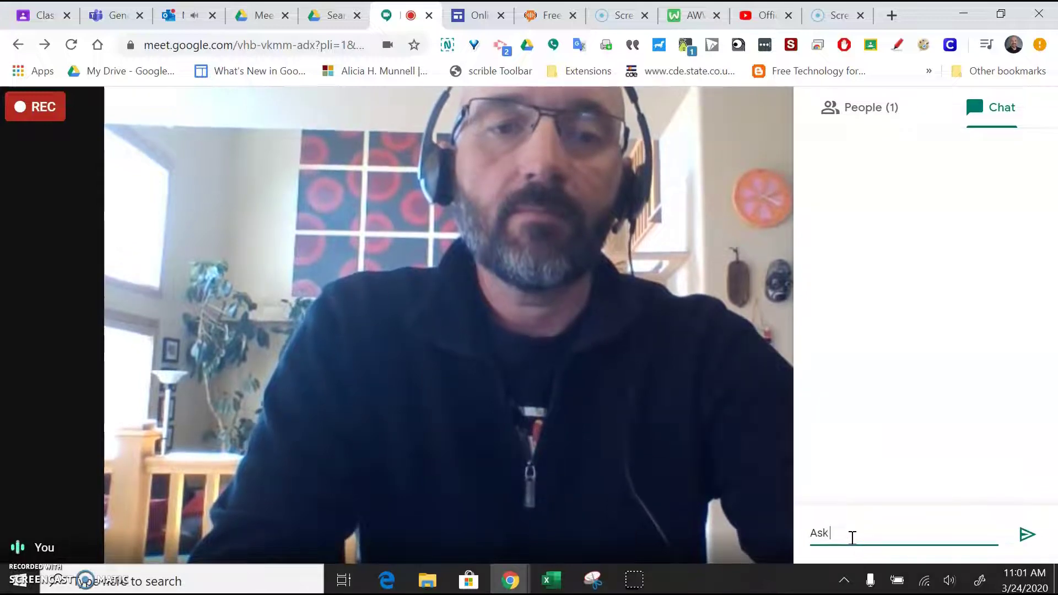
type(" here.")
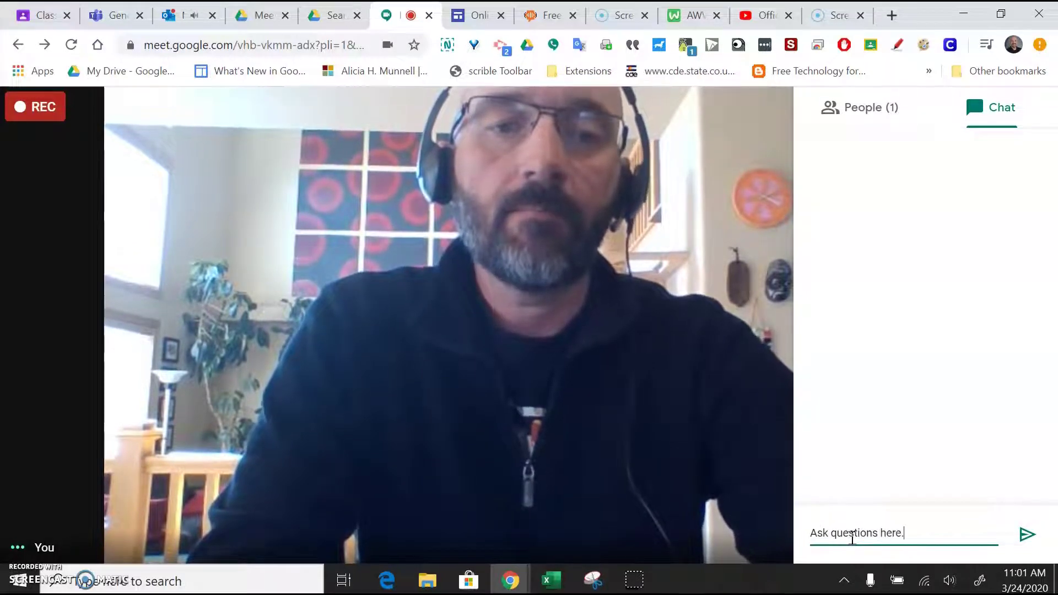
key("Return")
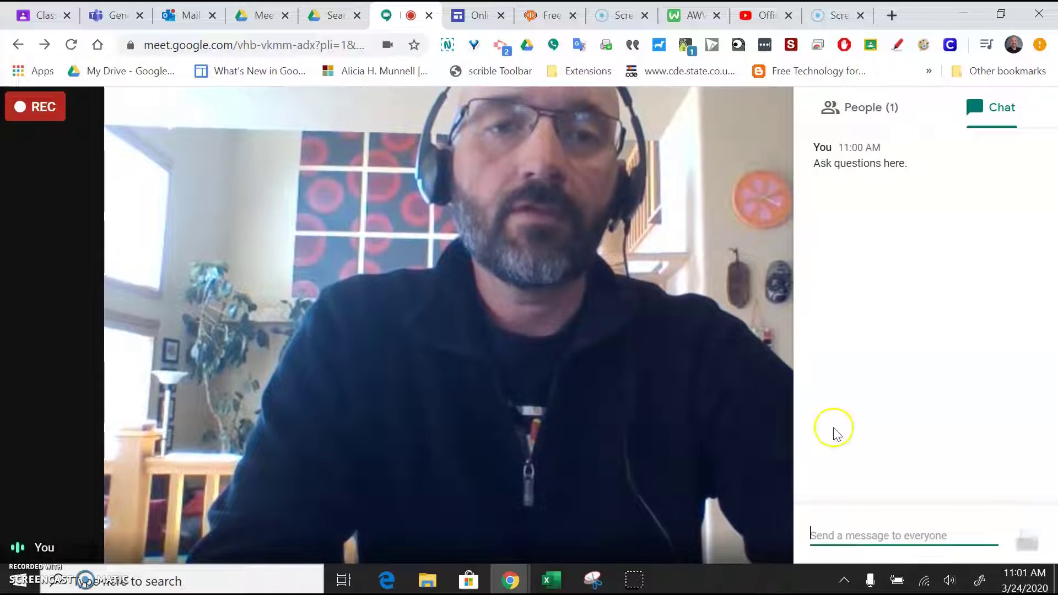
left_click(779, 417)
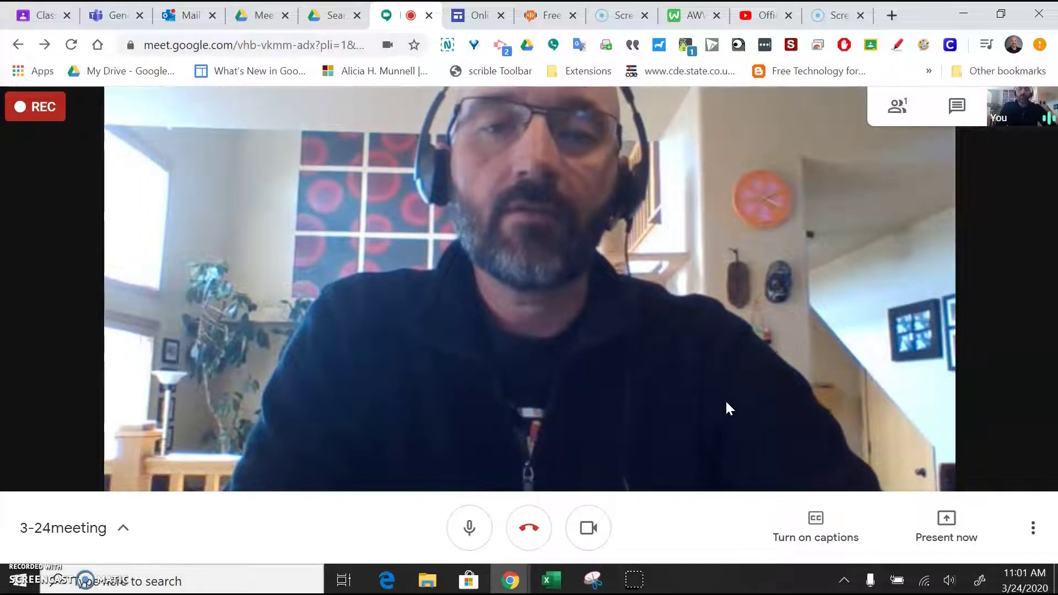
left_click(947, 522)
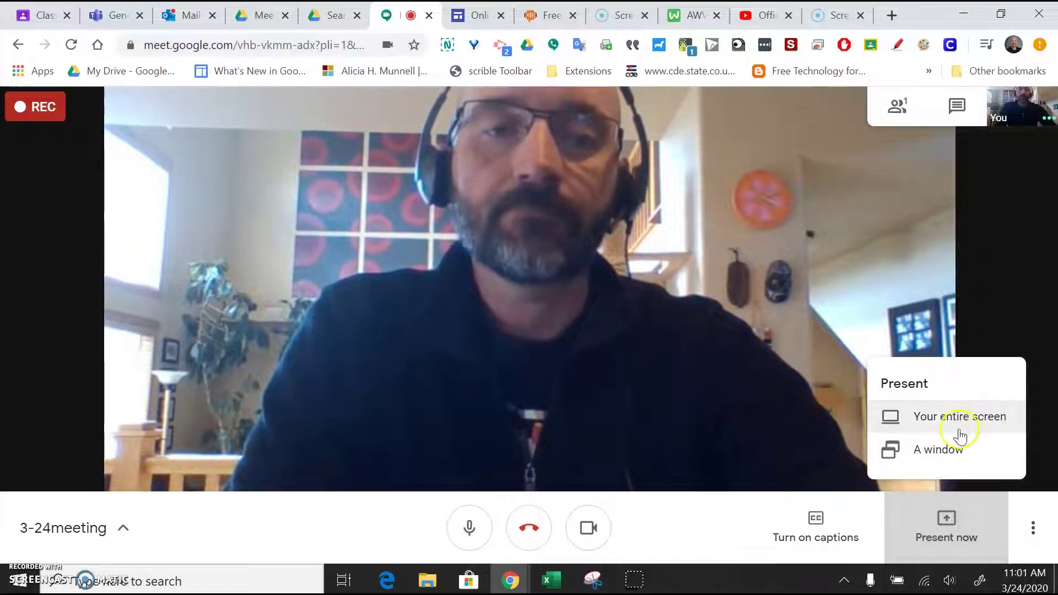
left_click(948, 448)
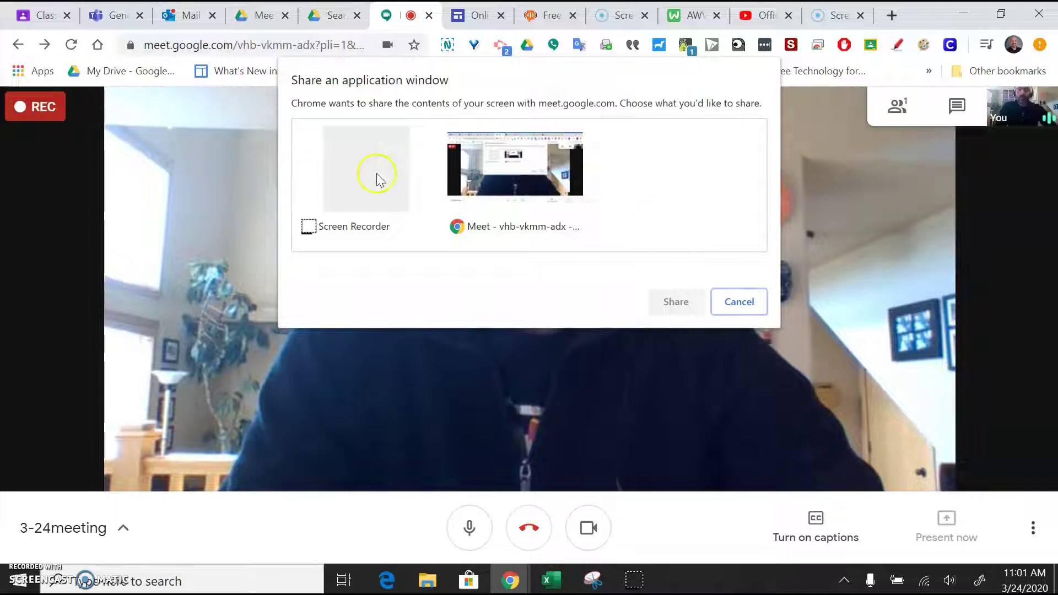
left_click(738, 302)
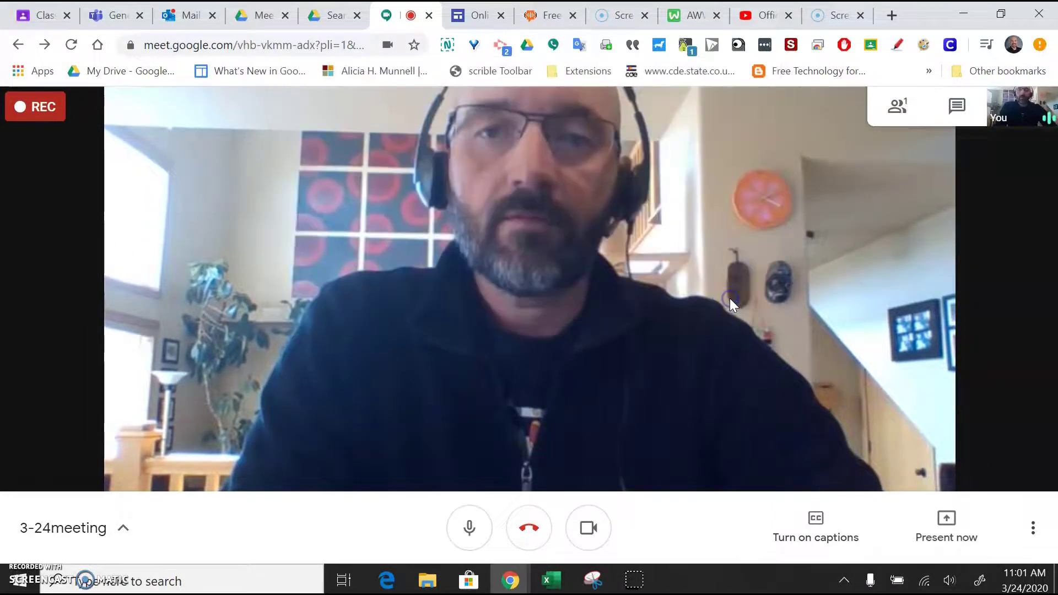
- Present the entire screen to the meeting
left_click(946, 523)
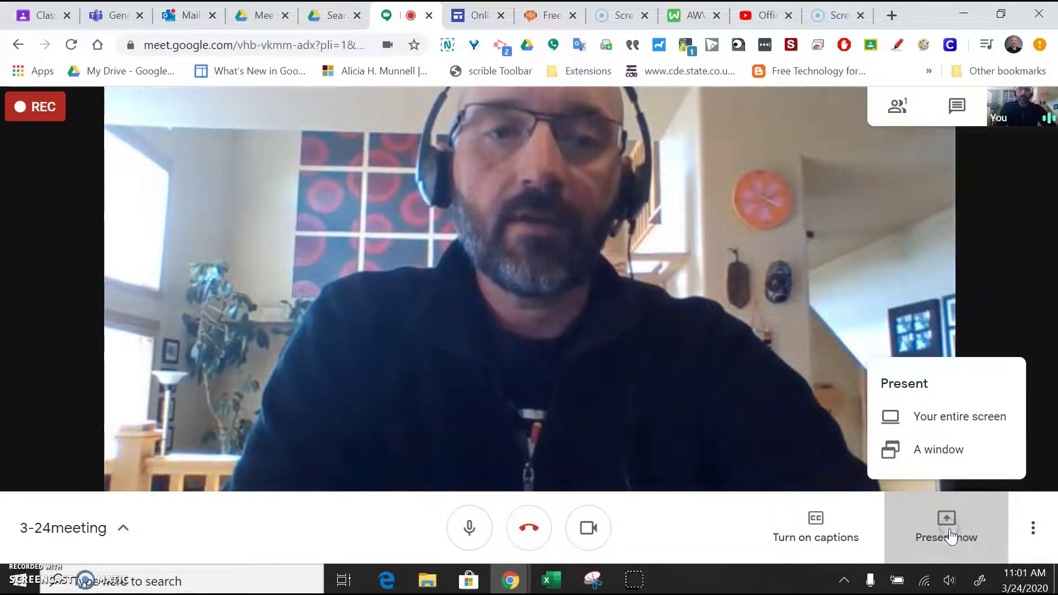
left_click(949, 420)
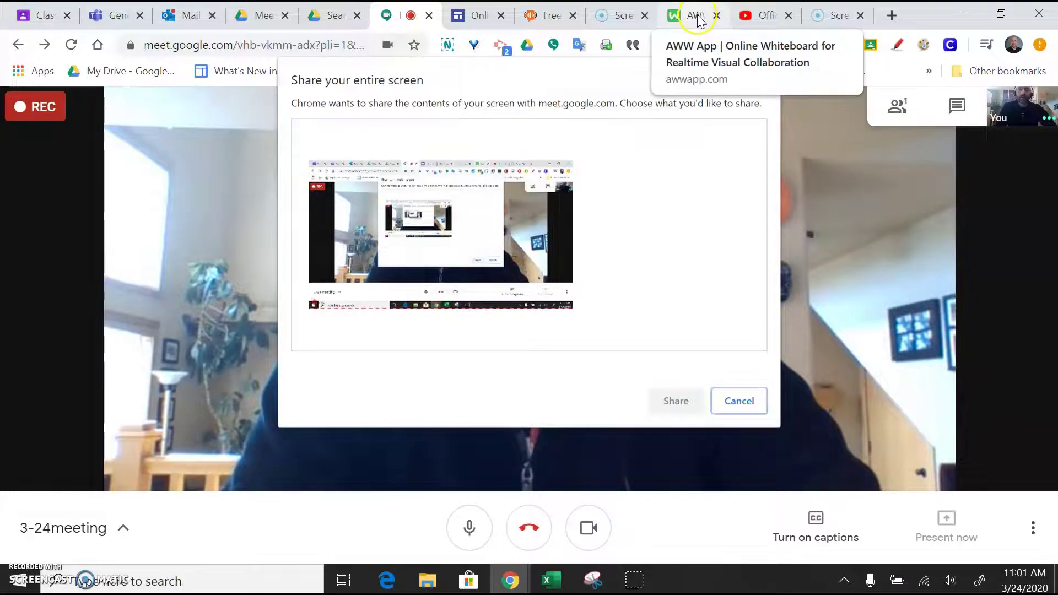
left_click(537, 213)
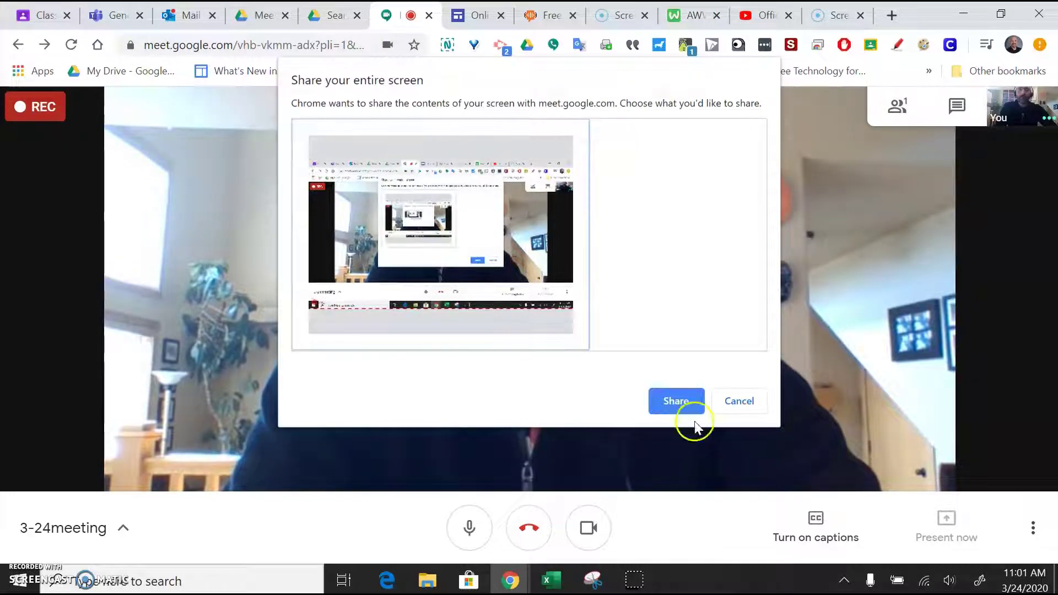
left_click(675, 400)
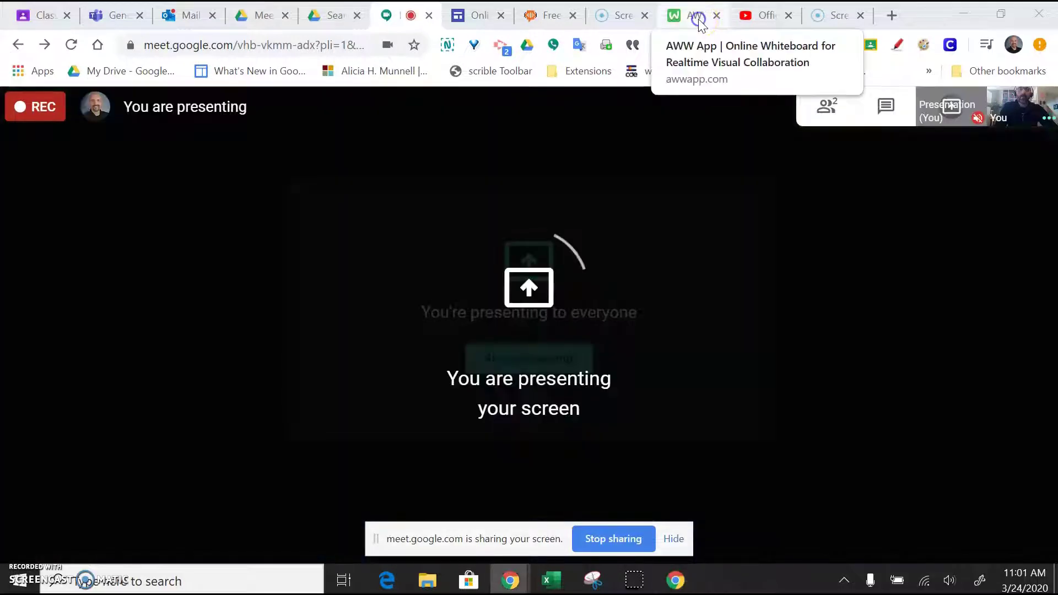
- Switch to the AWW App whiteboard and handwrite 2 + 3 = 5 beneath the 2 + 2 = 4 equation
left_click(698, 19)
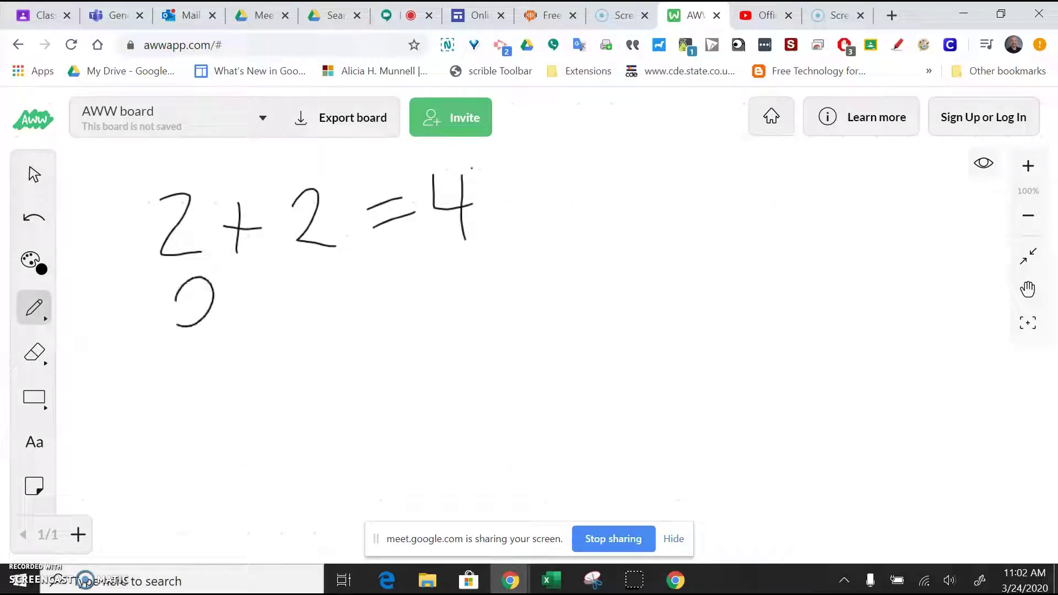
left_click_drag(176, 325, 241, 342)
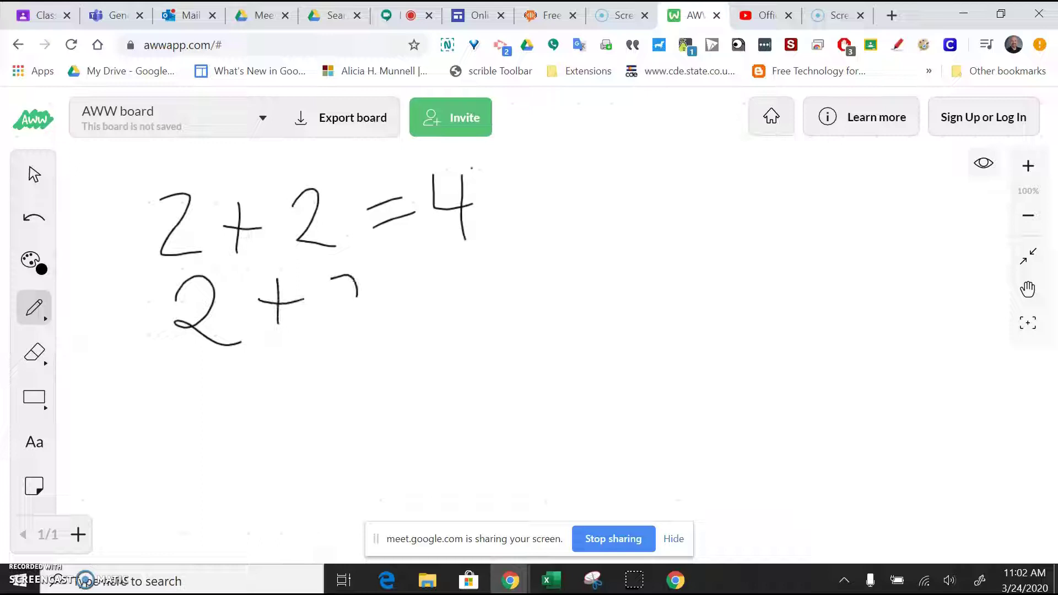
left_click_drag(392, 283, 423, 276)
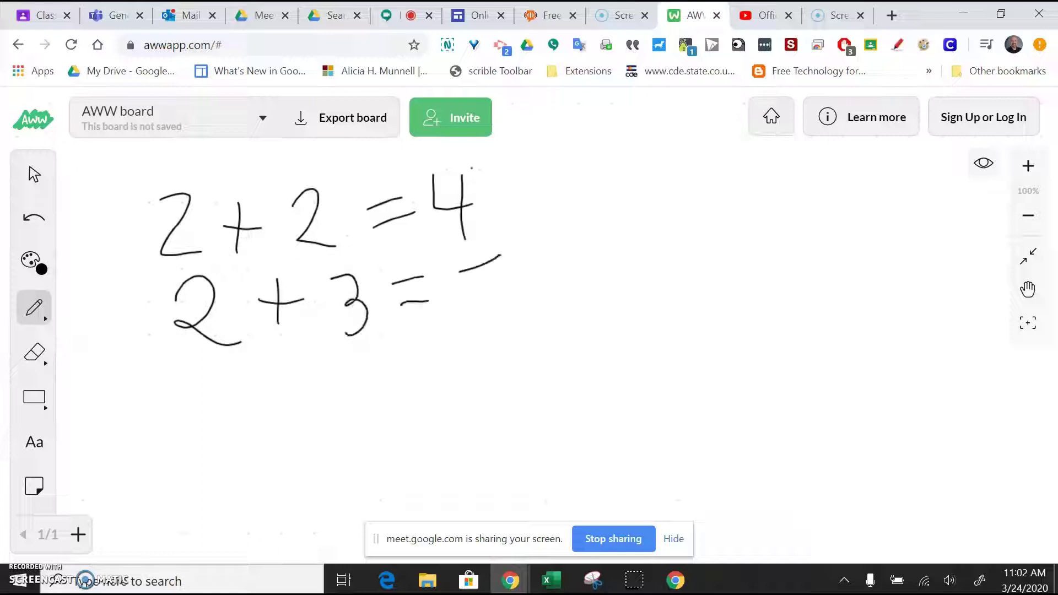
left_click_drag(499, 314, 466, 332)
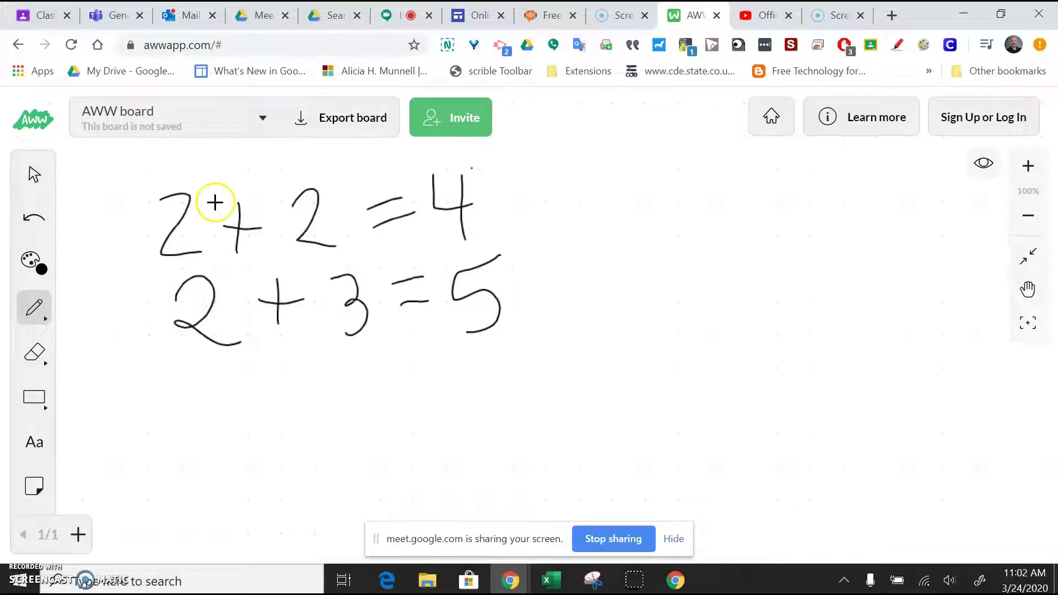
- Return to the Google Meet meeting and stop presenting the screen
left_click(388, 18)
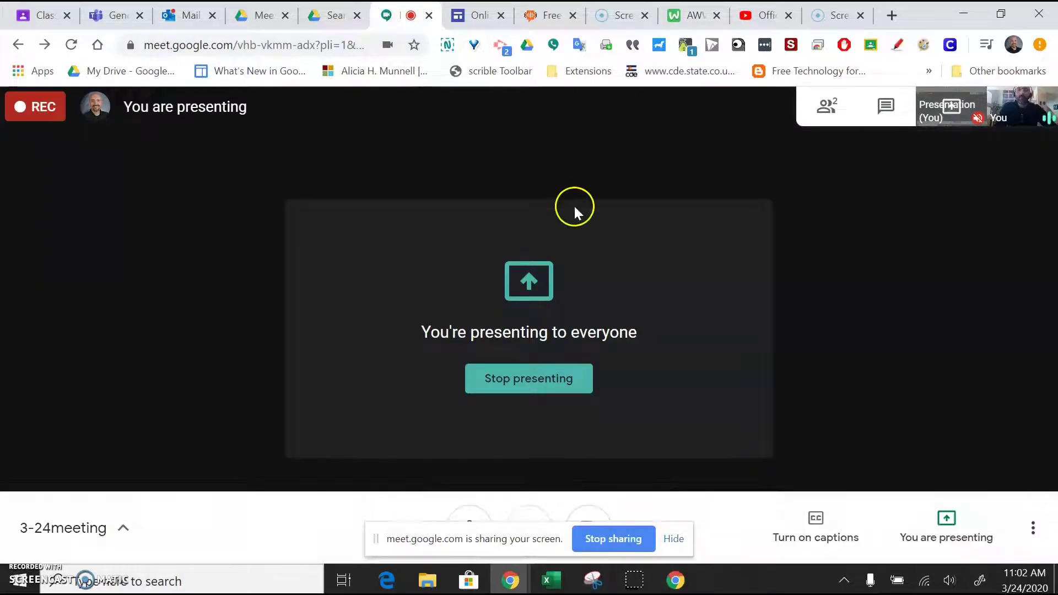
left_click(541, 380)
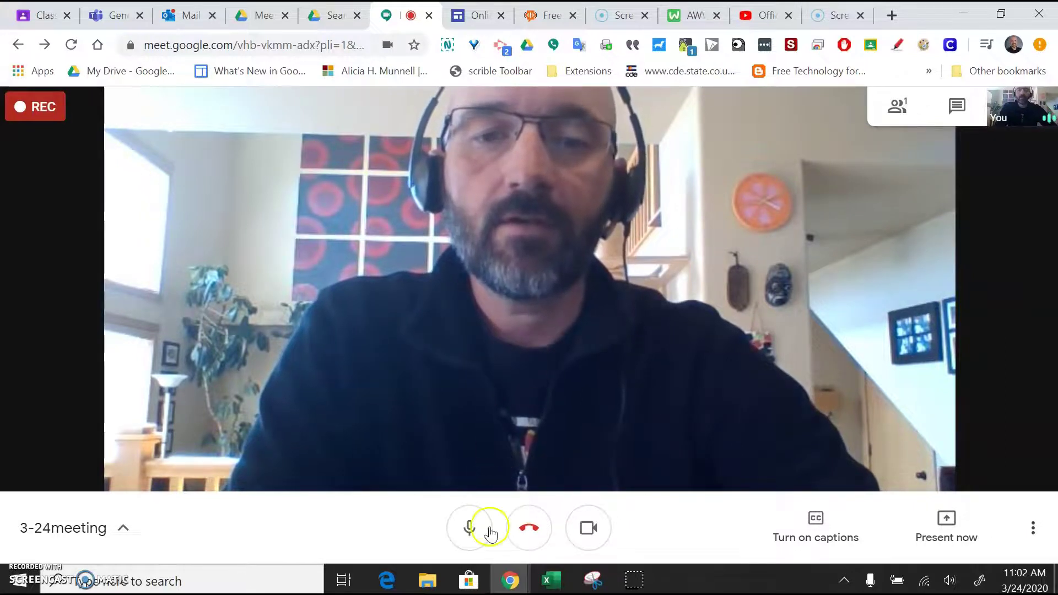
- Leave the meeting and return to the Google Meet home screen
left_click(531, 544)
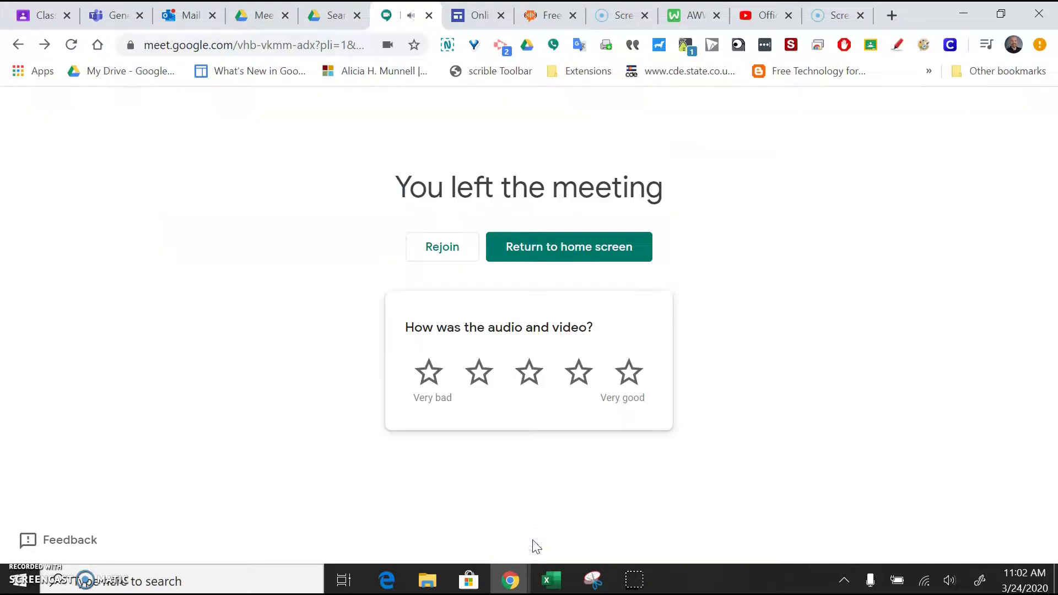
left_click(593, 246)
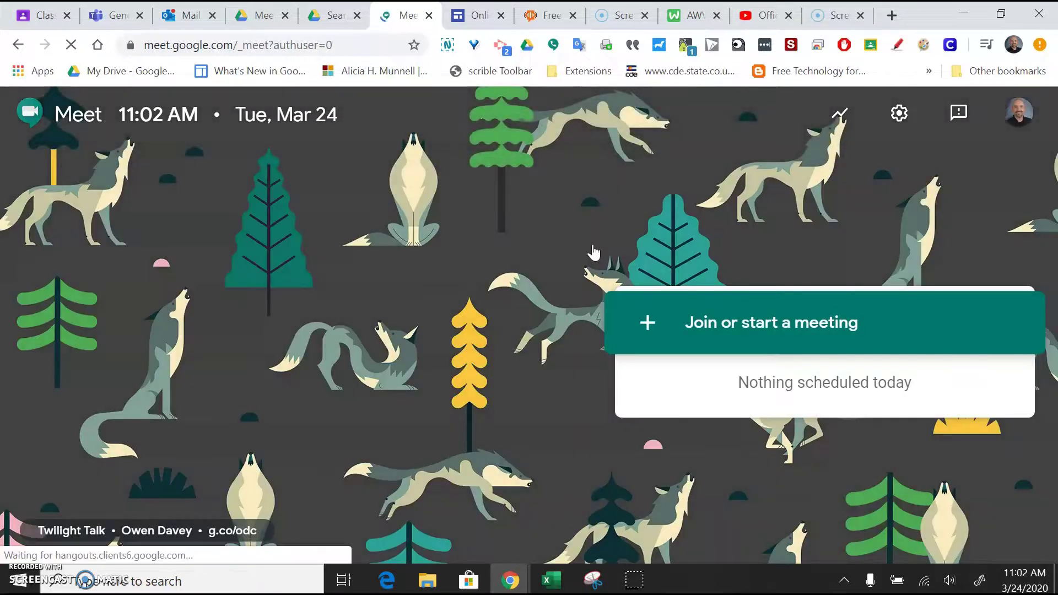
- Switch to the Outlook inbox, view the 9:48 AM email about the available meeting recording and chat transcript, and return to Google Meet
left_click(192, 22)
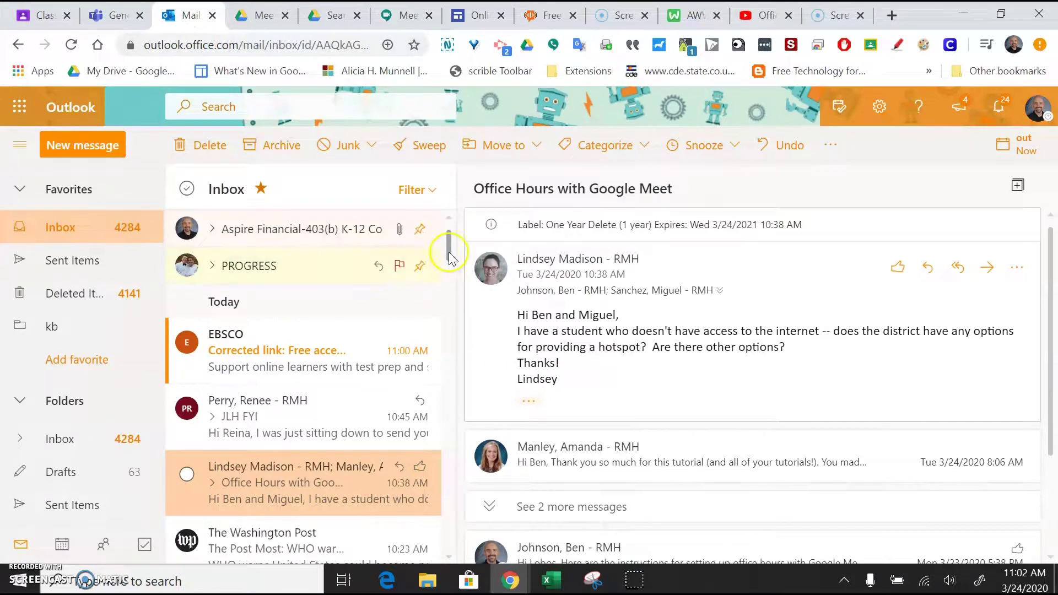
left_click_drag(449, 251, 449, 276)
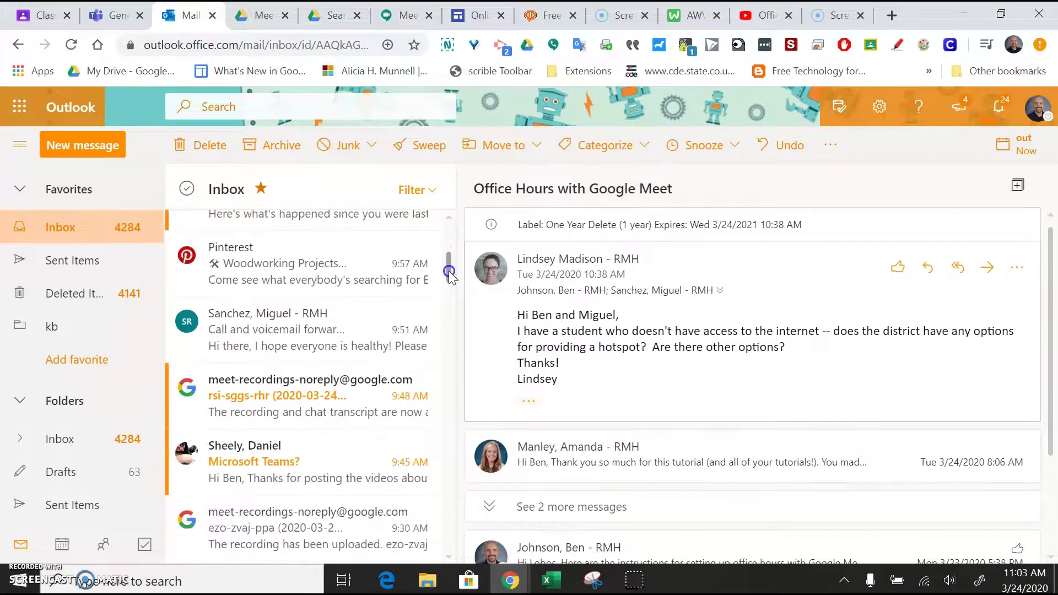
left_click(279, 390)
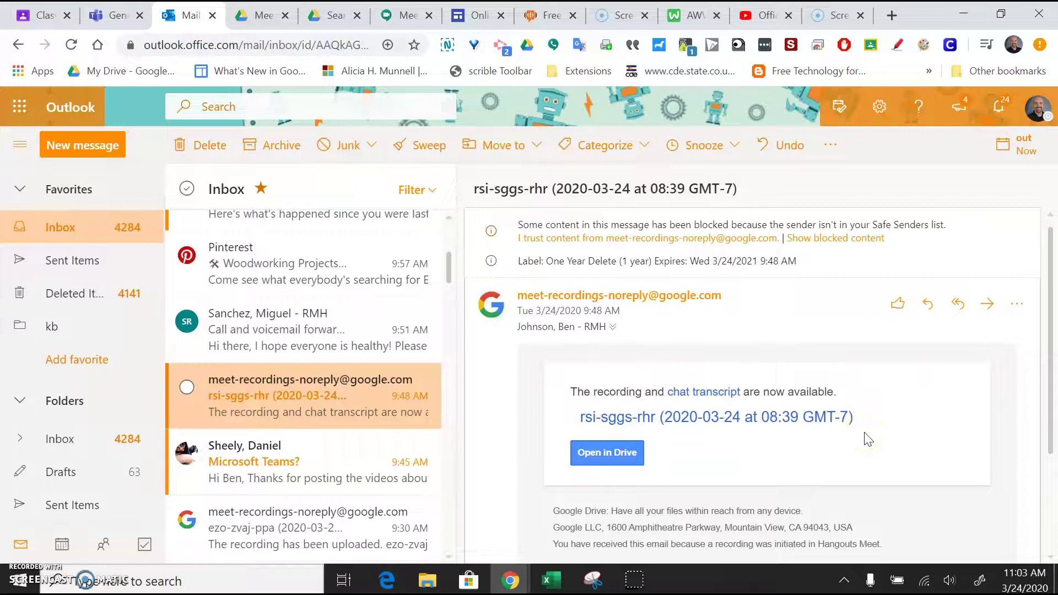
left_click(410, 19)
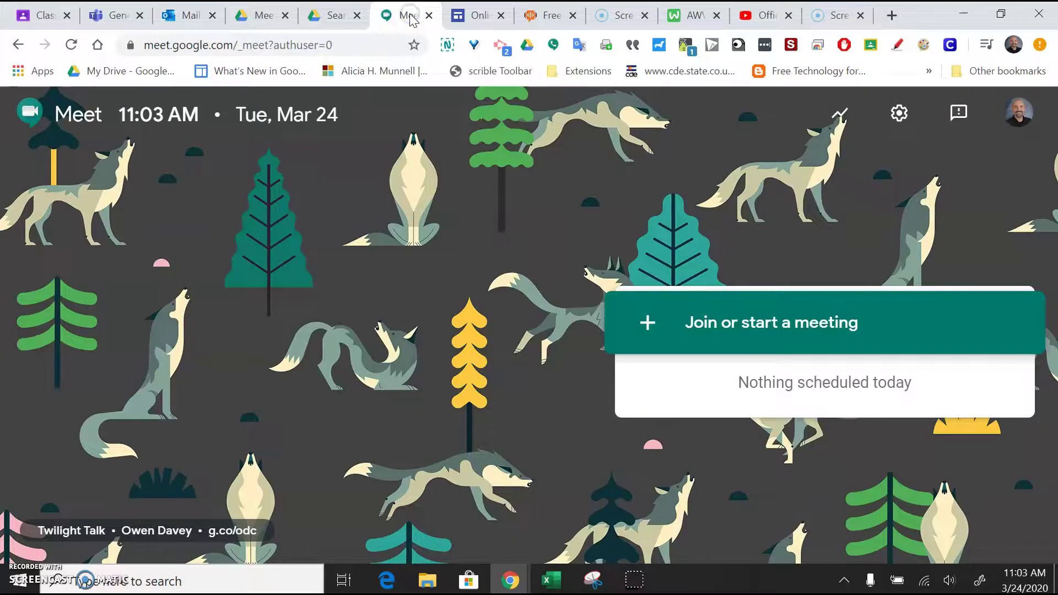